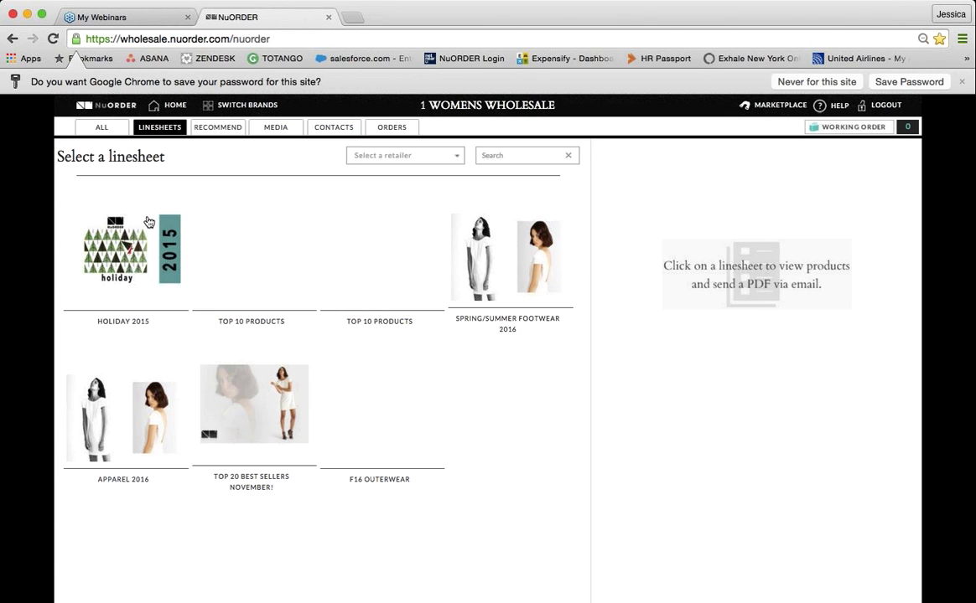
Step: Open the Holiday 2015 linesheet and look through its products by category
{"action": "left_click", "coordinate": [125, 261]}
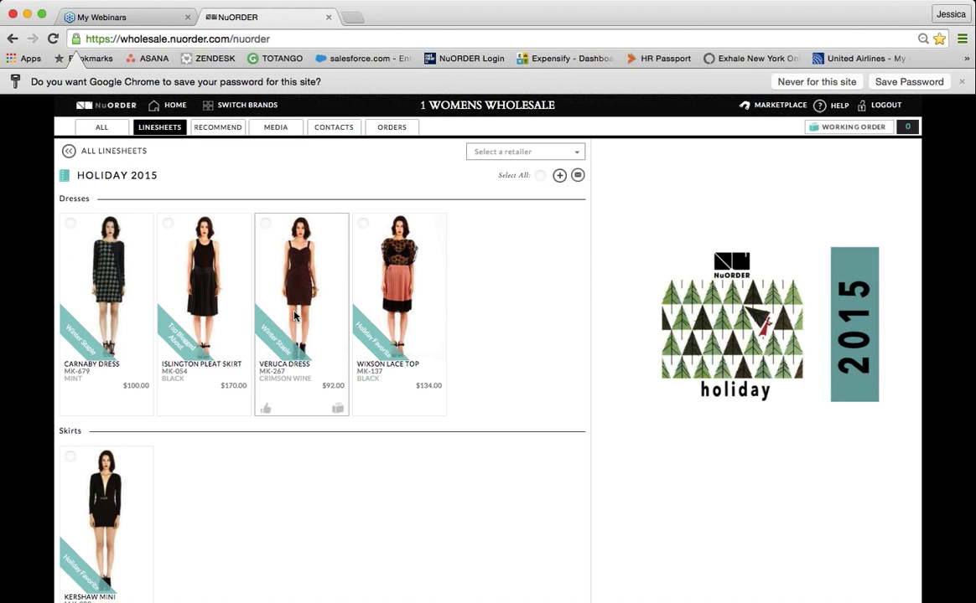
{"action": "scroll", "coordinate": [294, 316], "scroll_direction": "down", "scroll_amount": 5}
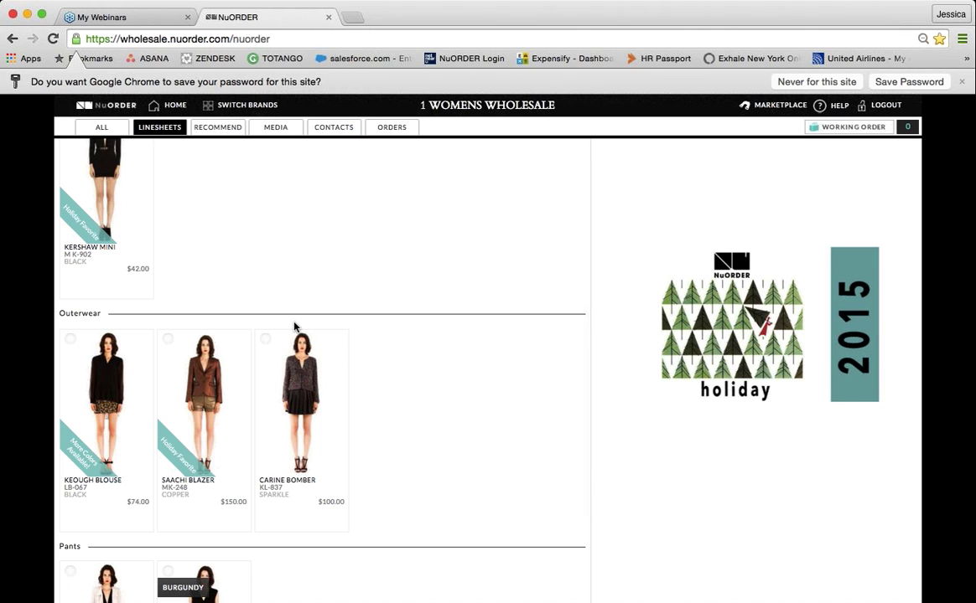
{"action": "scroll", "coordinate": [294, 327], "scroll_direction": "up", "scroll_amount": 5}
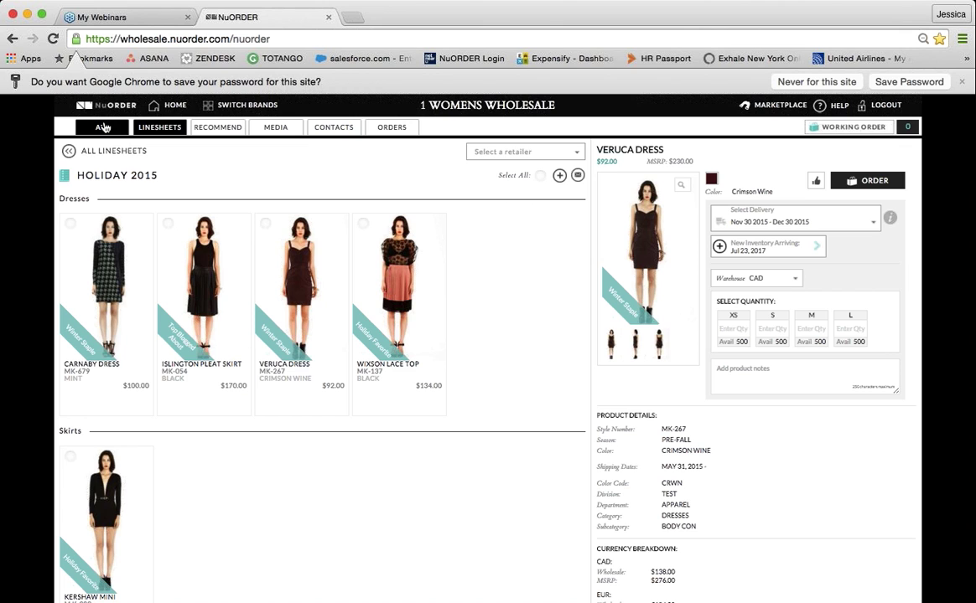
Step: Search the All Products Gallery for "black" and open the details of the Beatriz Floral Block Dress
{"action": "left_click", "coordinate": [102, 127]}
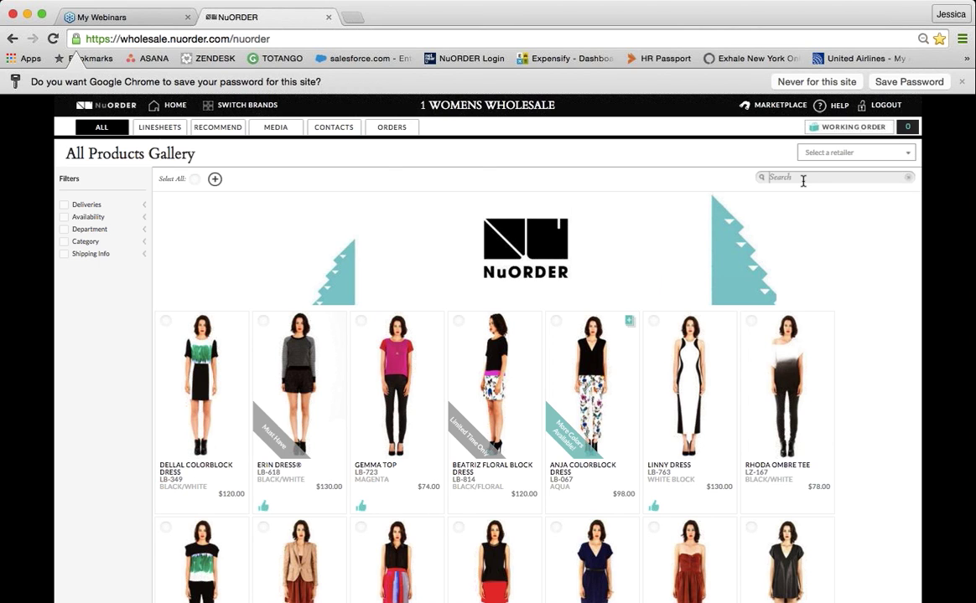
{"action": "left_click", "coordinate": [773, 176]}
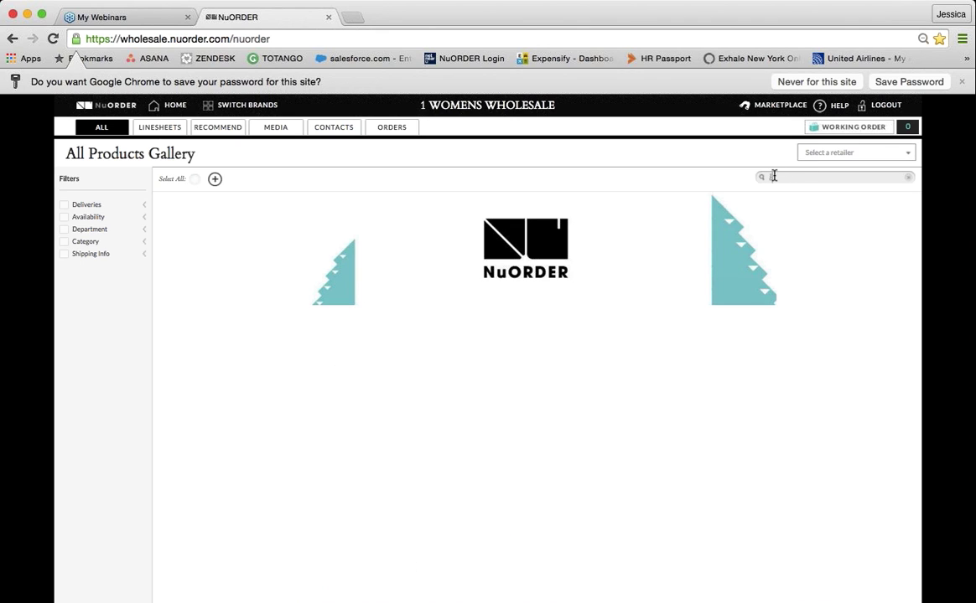
{"action": "type", "text": "black"}
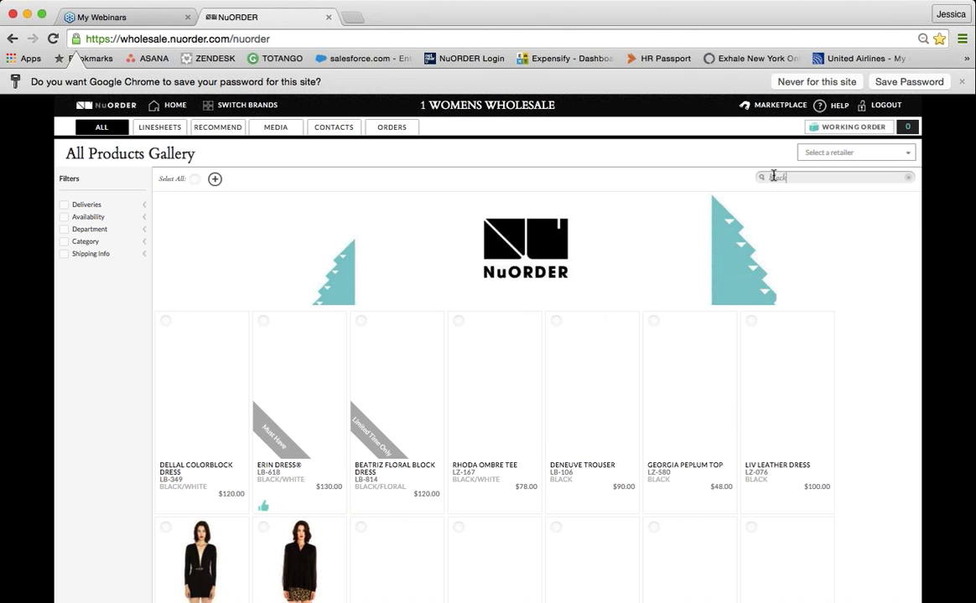
{"action": "left_click", "coordinate": [361, 344]}
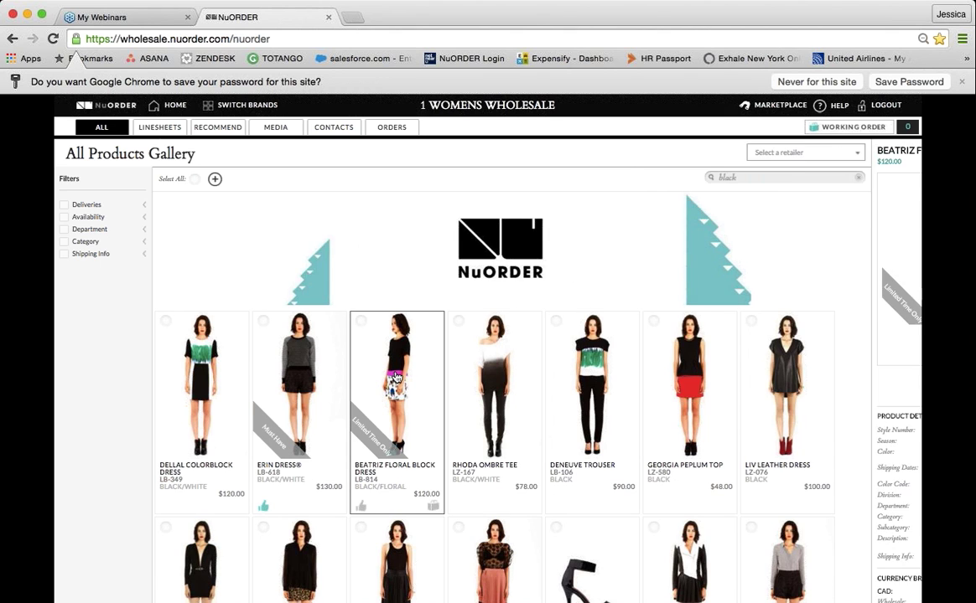
Step: Look through the delivery and availability filters and filter the gallery to May 2016 deliveries
{"action": "left_click", "coordinate": [145, 210]}
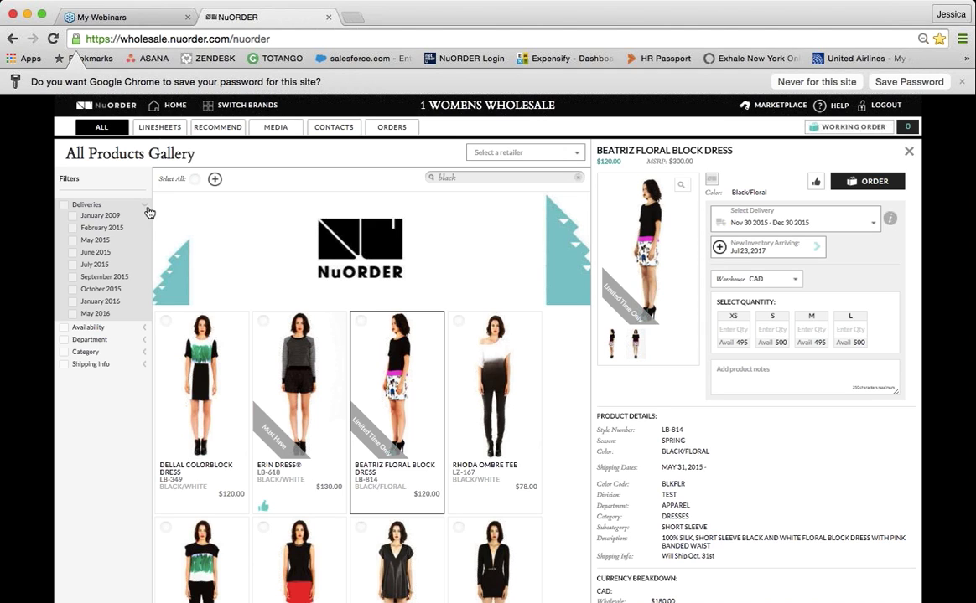
{"action": "left_click", "coordinate": [144, 210]}
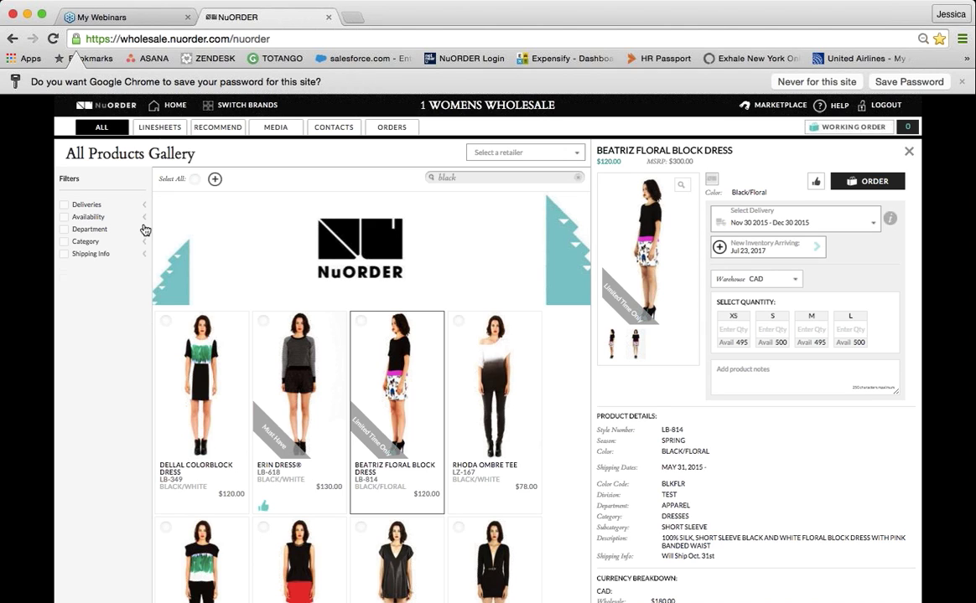
{"action": "left_click", "coordinate": [144, 218]}
{"action": "left_click", "coordinate": [144, 217]}
{"action": "left_click", "coordinate": [144, 205]}
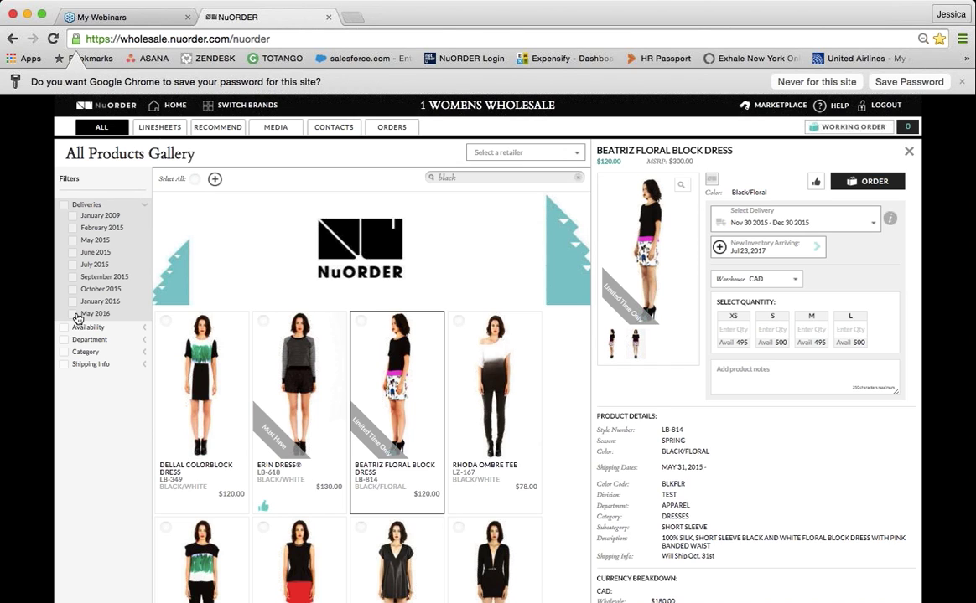
{"action": "left_click", "coordinate": [73, 313]}
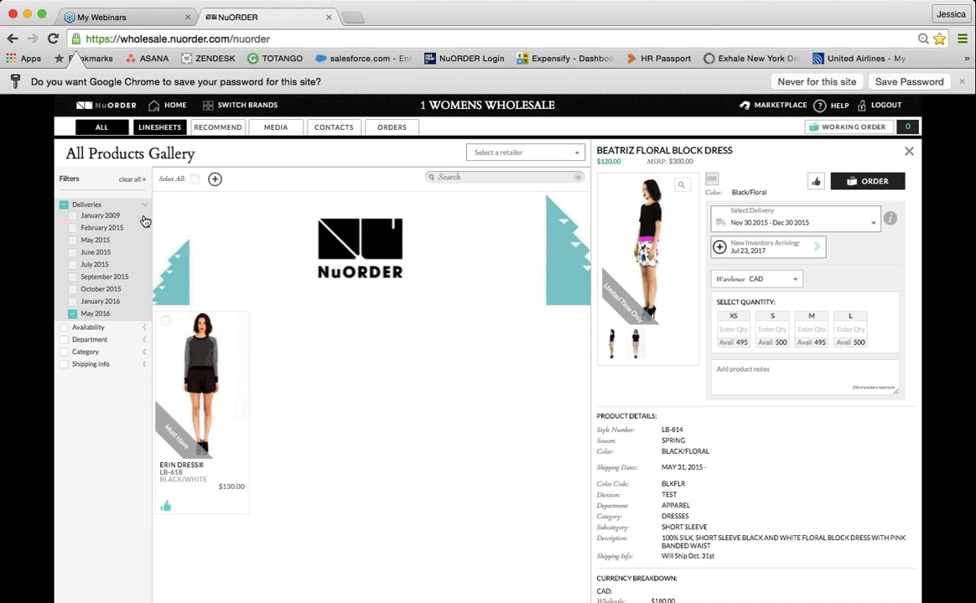
Step: Return to the Holiday 2015 linesheet and view the details of the Veruca Dress
{"action": "left_click", "coordinate": [115, 288]}
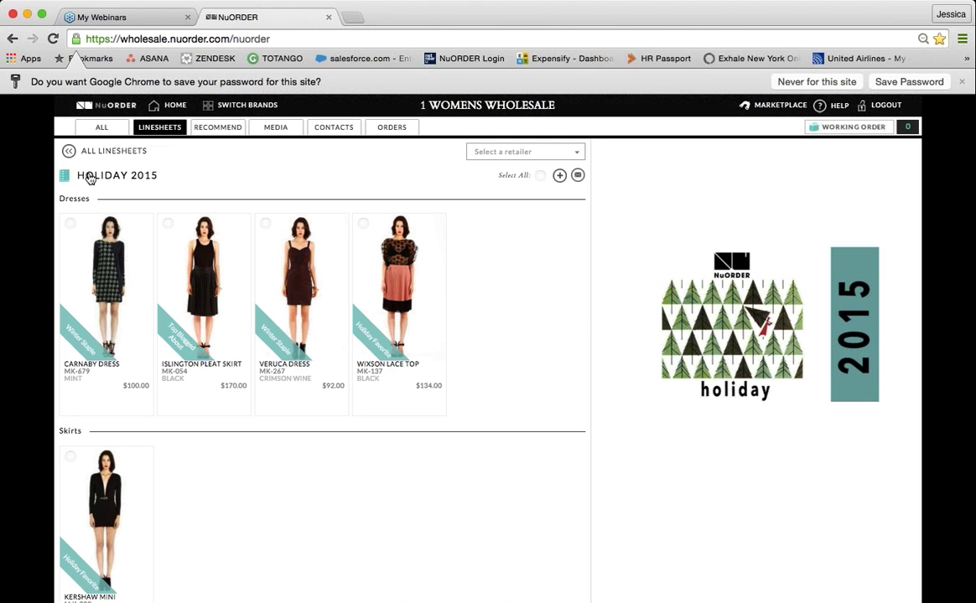
{"action": "left_click", "coordinate": [303, 292]}
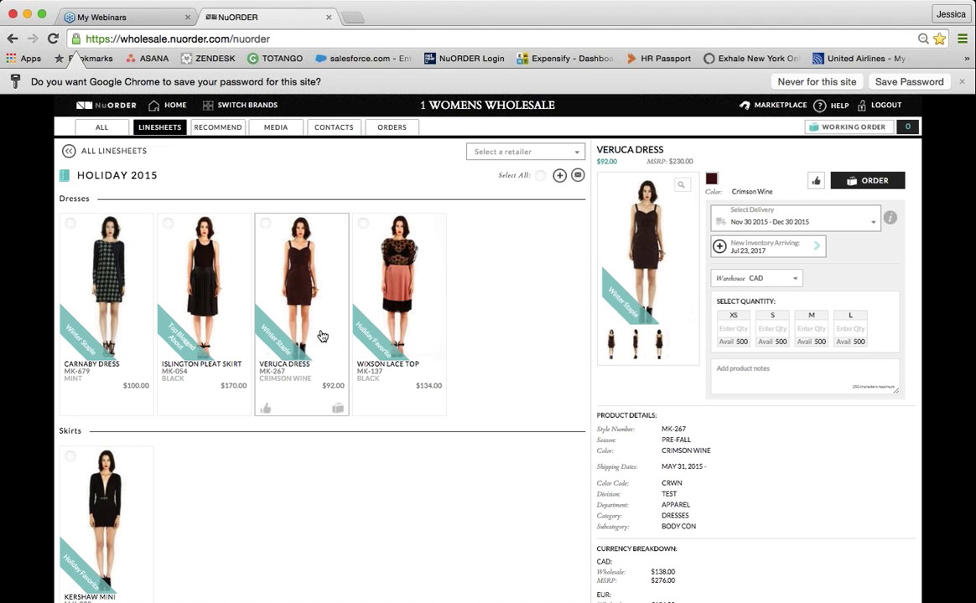
Step: Open the Spring Lookbook in the media gallery and view the Erin Dress and Dellal Colorblock Dress tags on its first image
{"action": "left_click", "coordinate": [277, 130]}
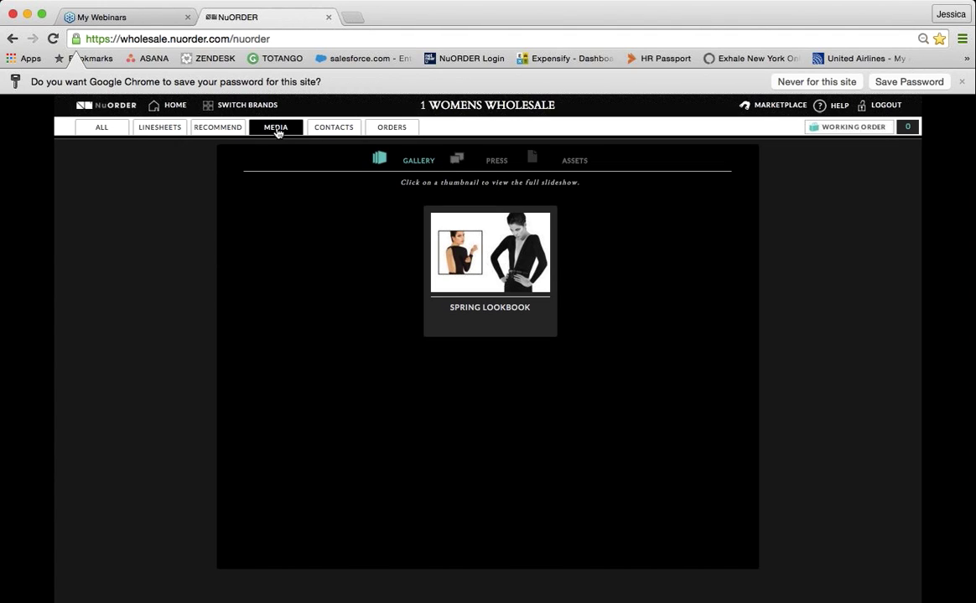
{"action": "left_click", "coordinate": [464, 245]}
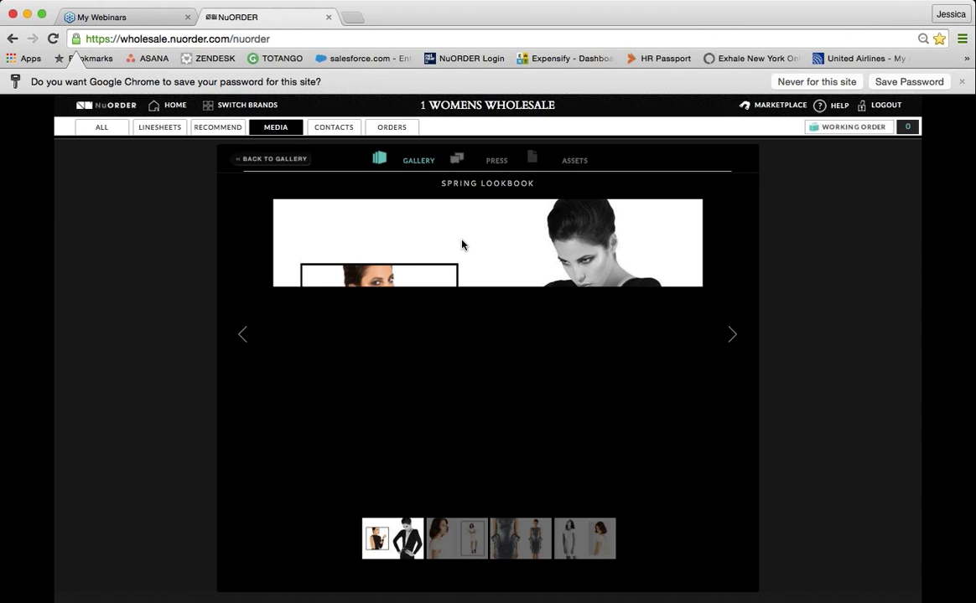
{"action": "left_click", "coordinate": [382, 334]}
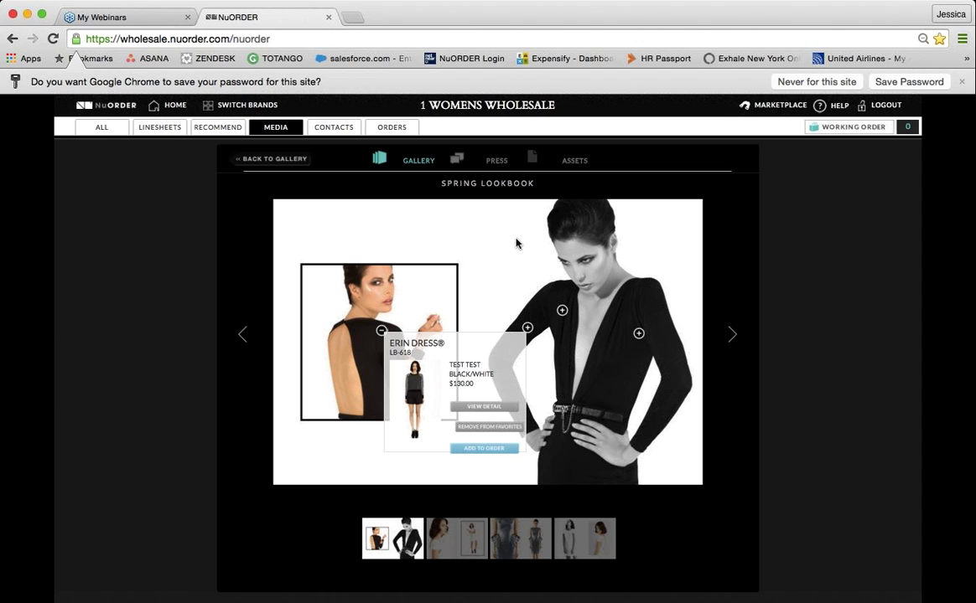
{"action": "left_click", "coordinate": [527, 330]}
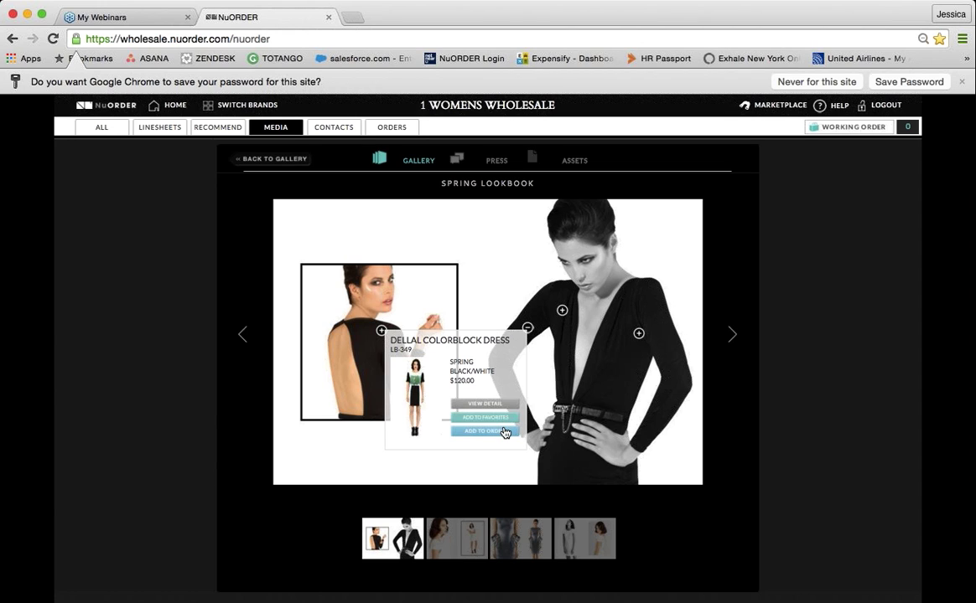
Step: Browse the remaining Spring Lookbook images, viewing the Kira Dress tag on the third one
{"action": "left_click", "coordinate": [732, 337]}
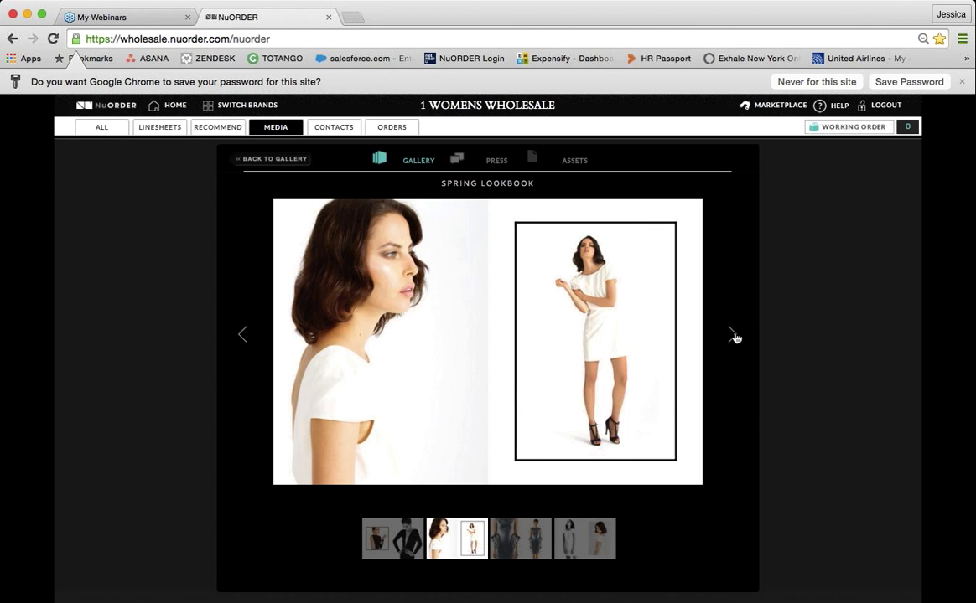
{"action": "left_click", "coordinate": [733, 336]}
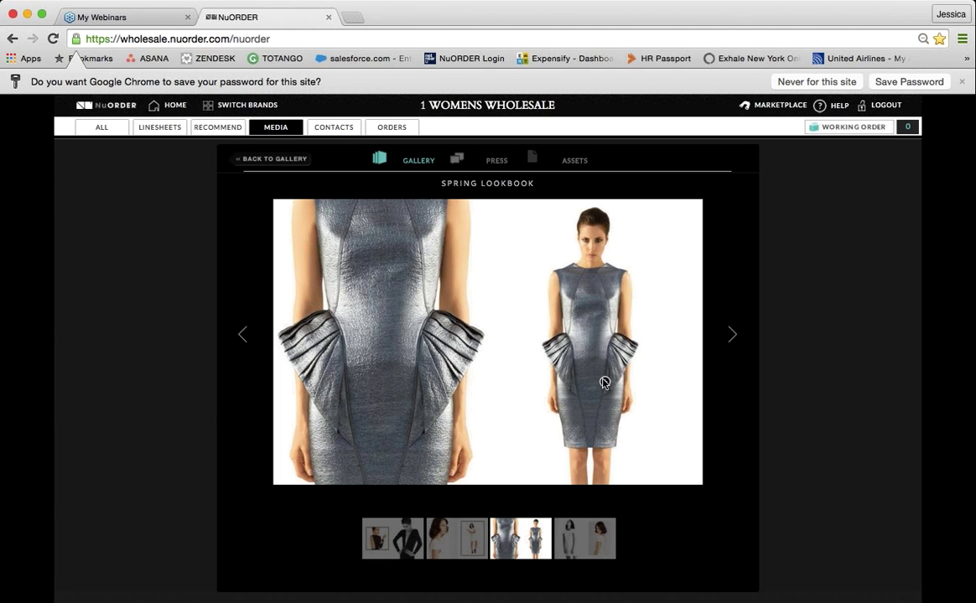
{"action": "left_click", "coordinate": [605, 383]}
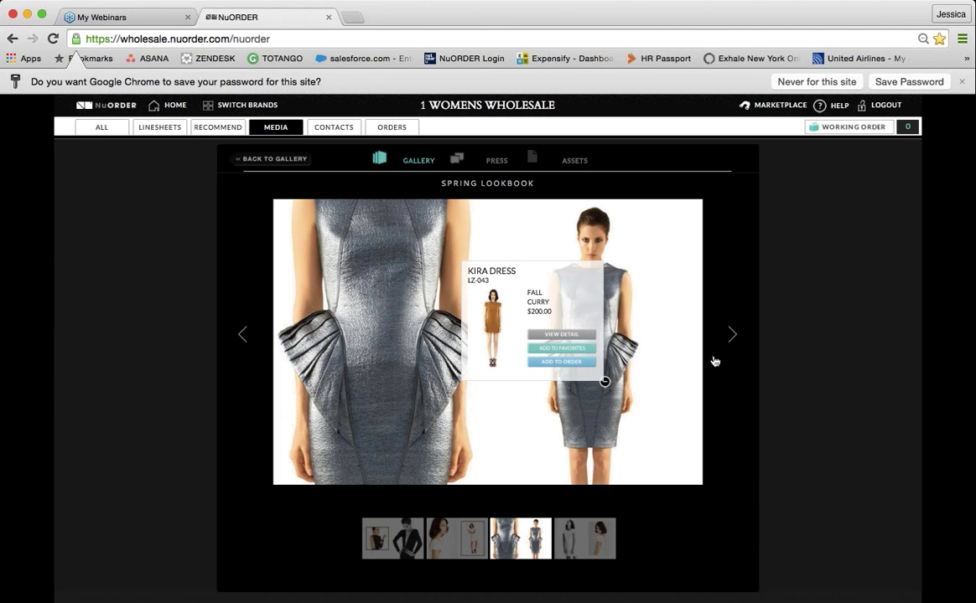
{"action": "left_click", "coordinate": [731, 337]}
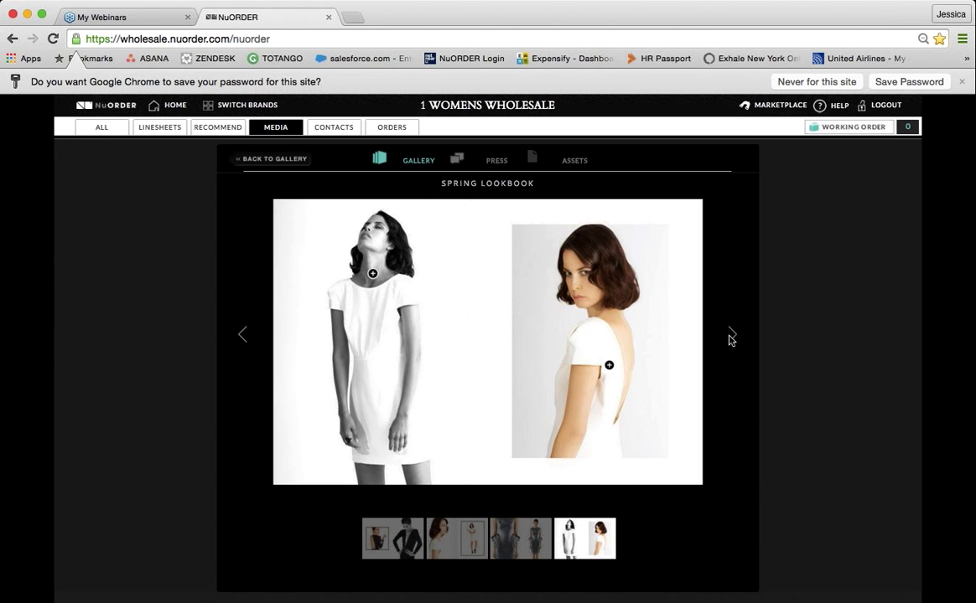
Step: Reopen the Holiday 2015 linesheet and show the product details of the Veruca Dress
{"action": "left_click", "coordinate": [154, 131]}
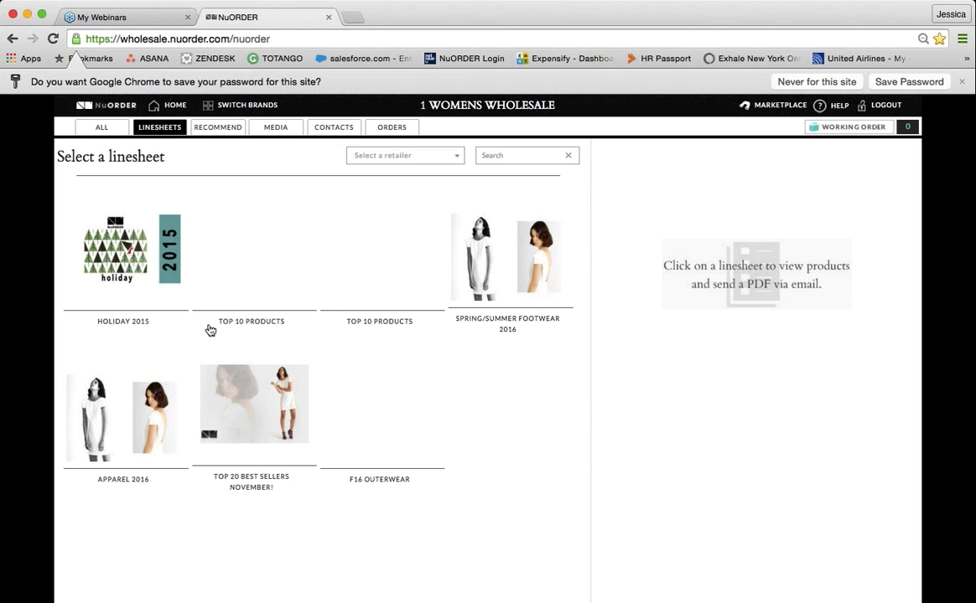
{"action": "left_click", "coordinate": [96, 245]}
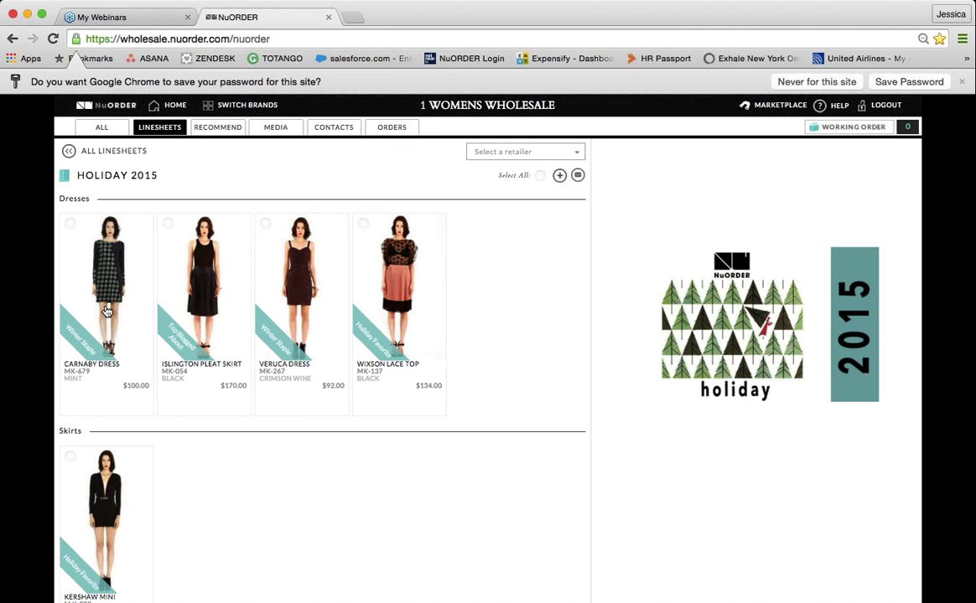
{"action": "mouse_move", "coordinate": [98, 285]}
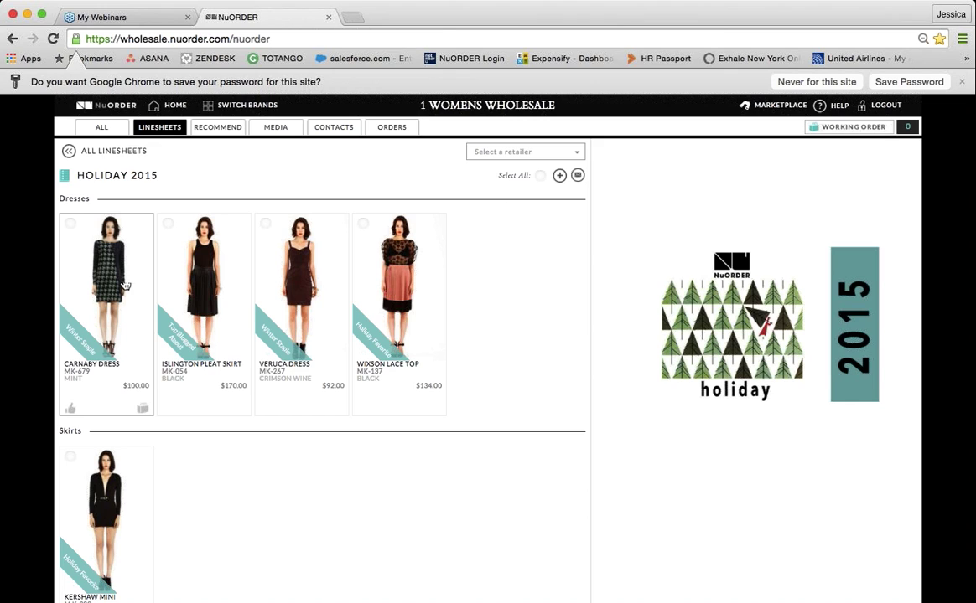
{"action": "mouse_move", "coordinate": [300, 279]}
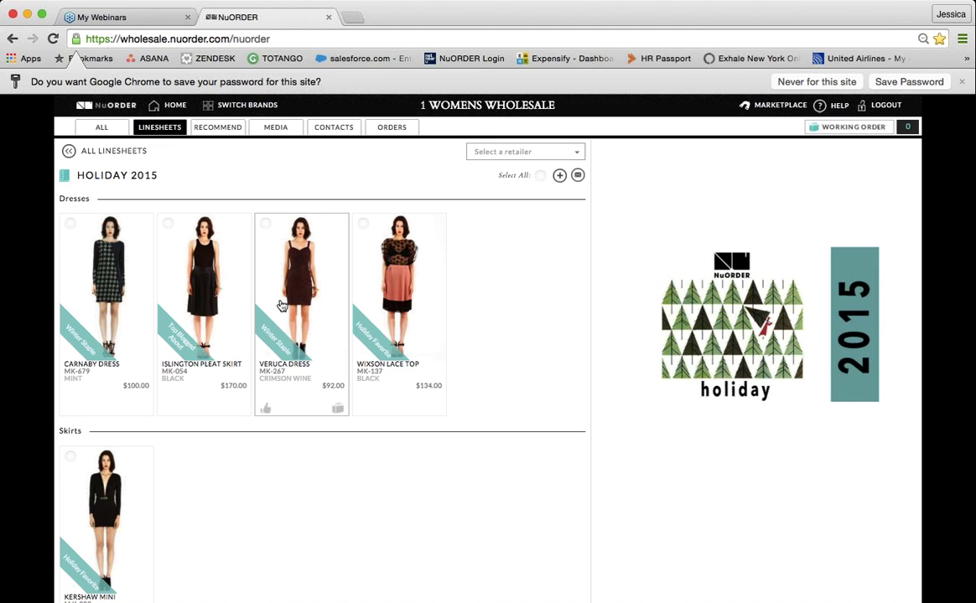
{"action": "left_click", "coordinate": [261, 321]}
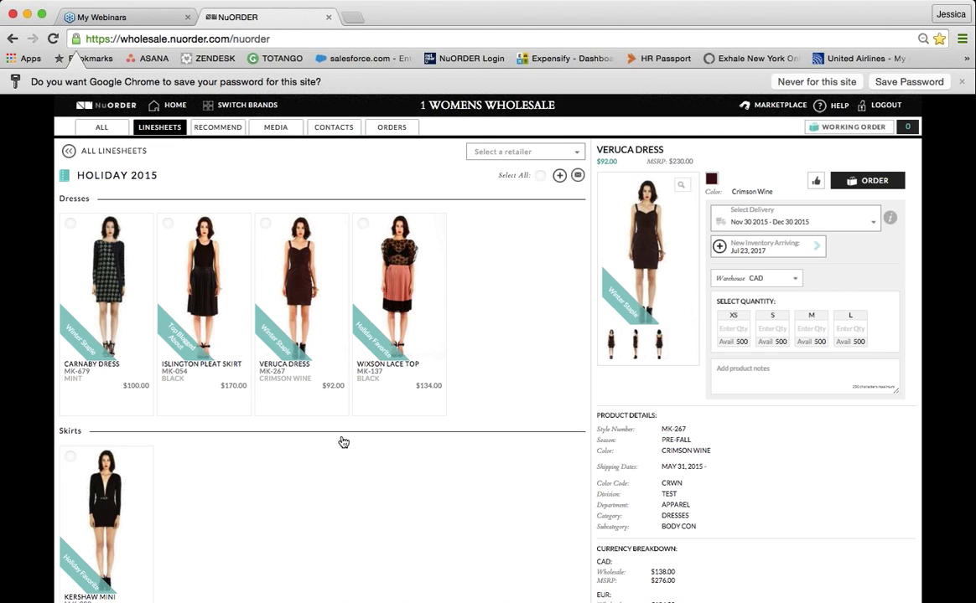
Step: Add the Veruca Dress to the working order and mark it as a favorite, and open the Carnaby Dress details
{"action": "left_click", "coordinate": [338, 408]}
{"action": "left_click", "coordinate": [262, 409]}
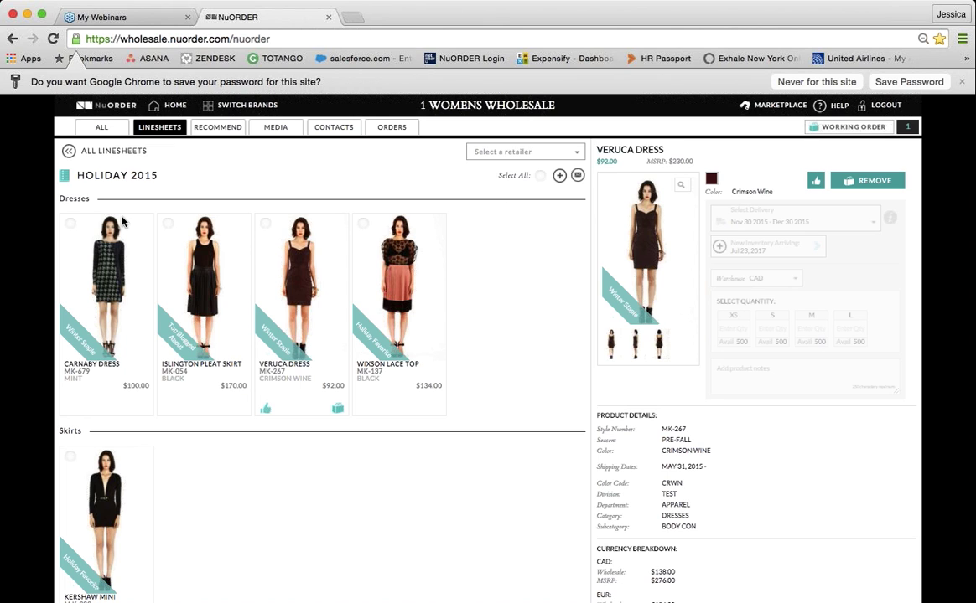
{"action": "left_click", "coordinate": [100, 288]}
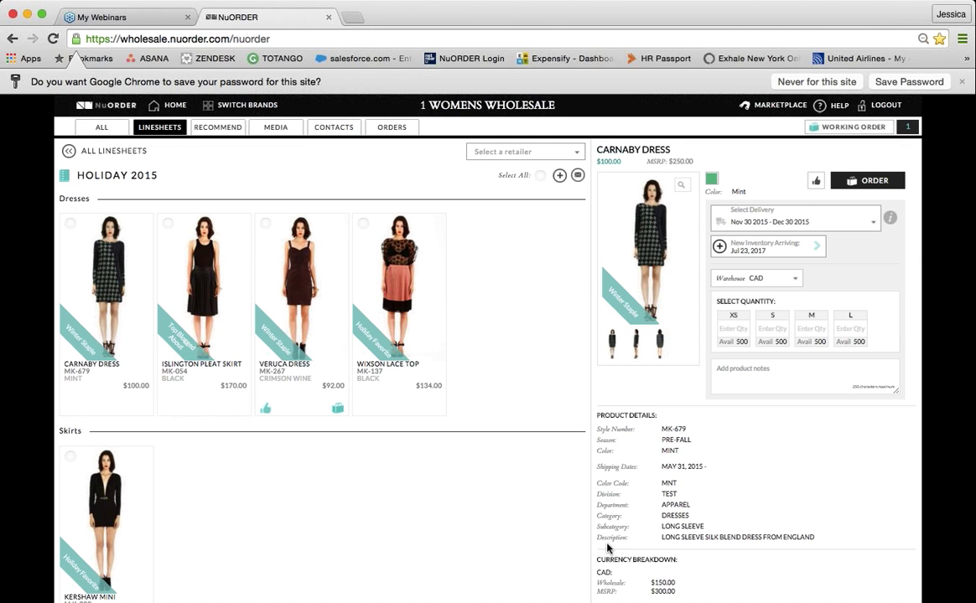
Step: List the contact companies starting with J and view the first company's details, including its Buyers section
{"action": "left_click", "coordinate": [332, 128]}
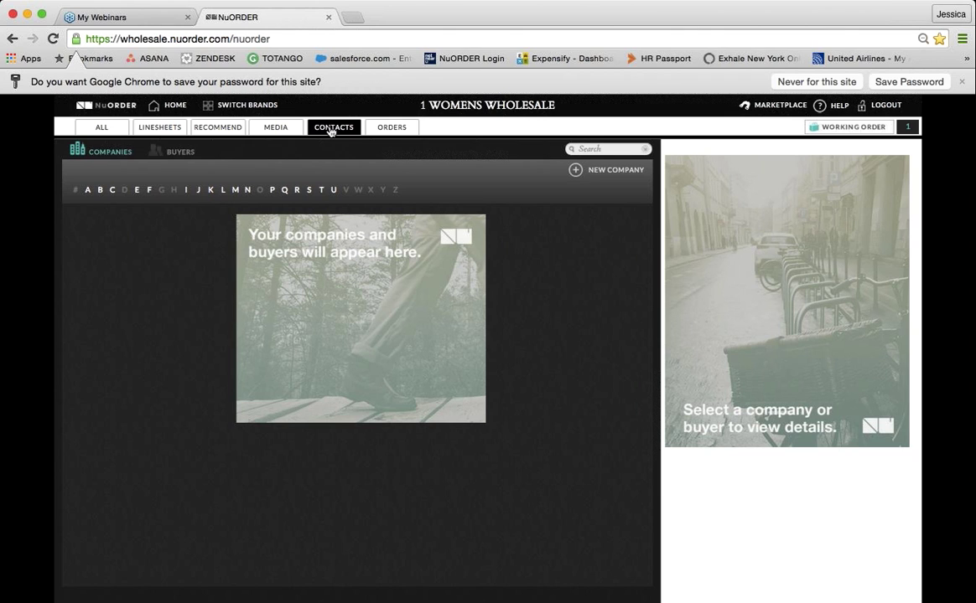
{"action": "left_click", "coordinate": [198, 192]}
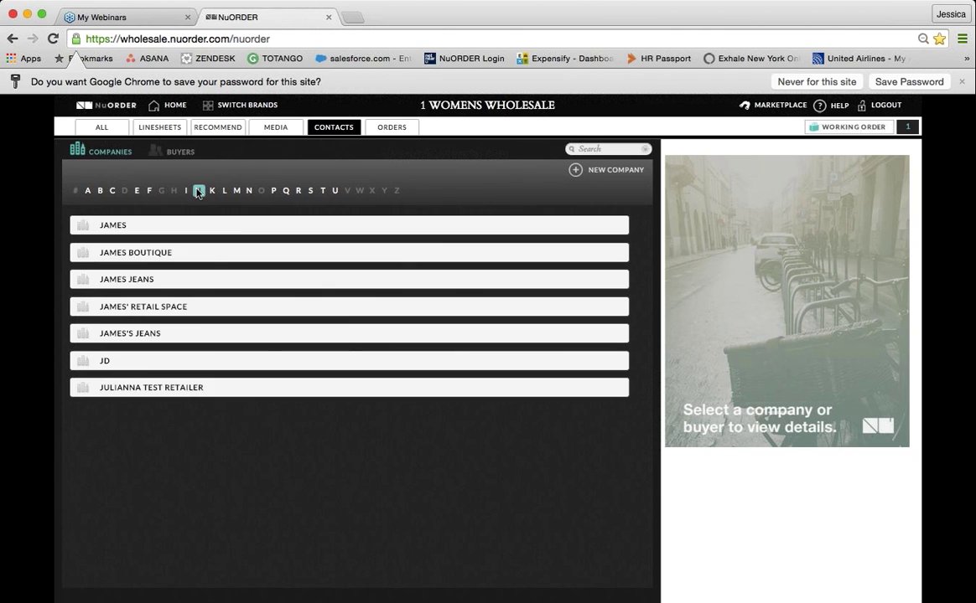
{"action": "left_click", "coordinate": [151, 228]}
{"action": "left_click", "coordinate": [793, 250]}
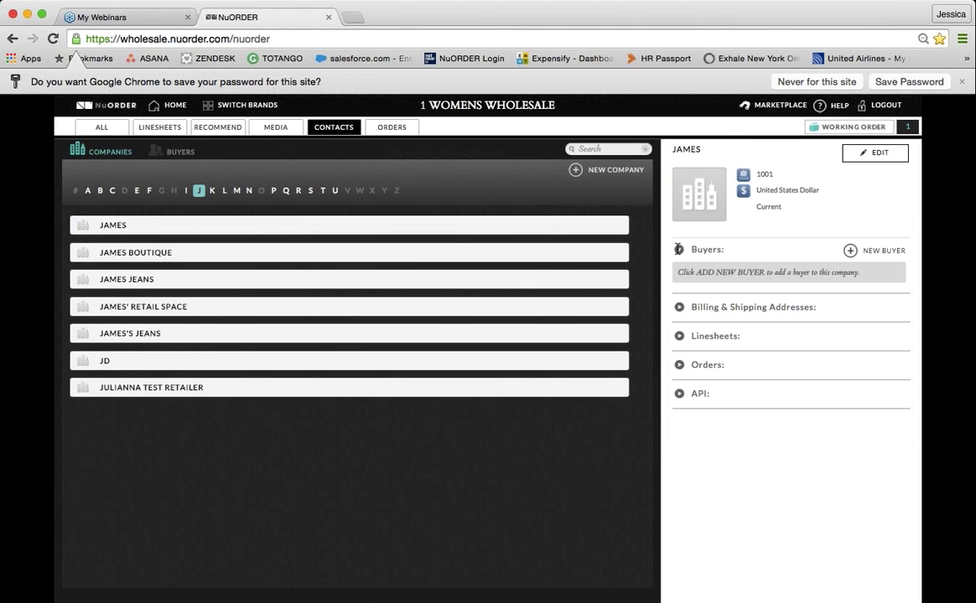
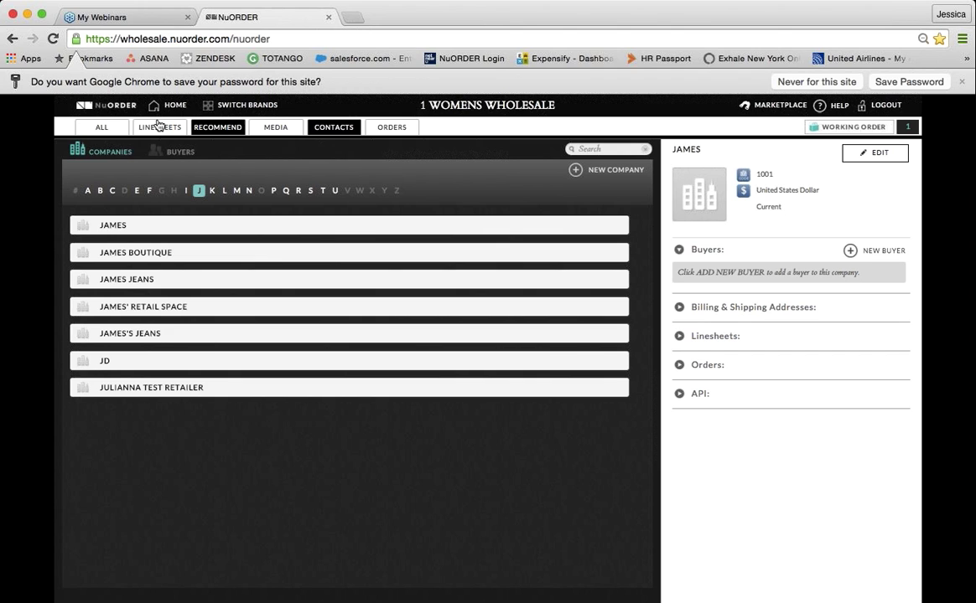
Step: Open the Dellal Colorblock Dress details in the all-products gallery and view the gallery as the retailer Bees
{"action": "left_click", "coordinate": [94, 127]}
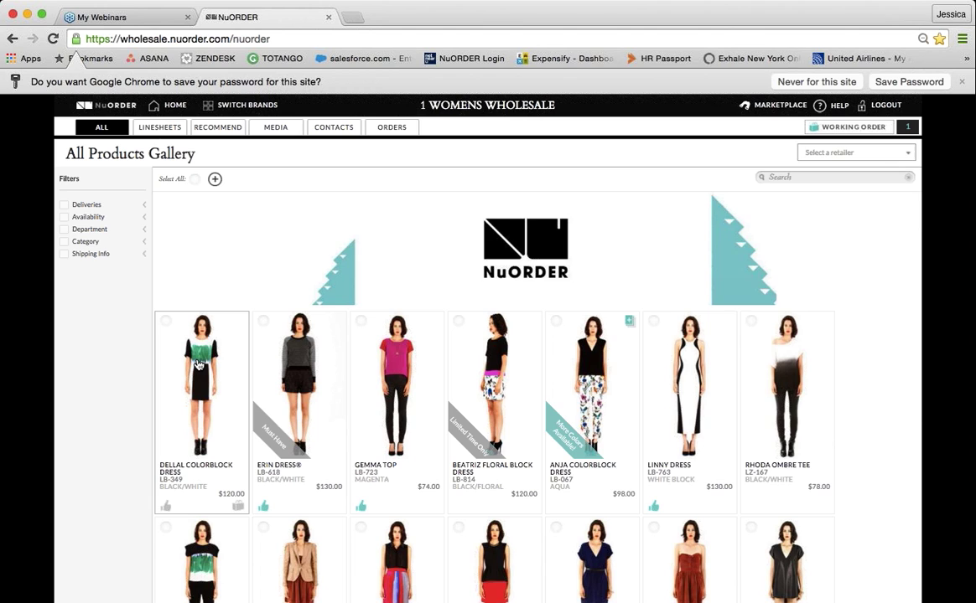
{"action": "left_click", "coordinate": [199, 365]}
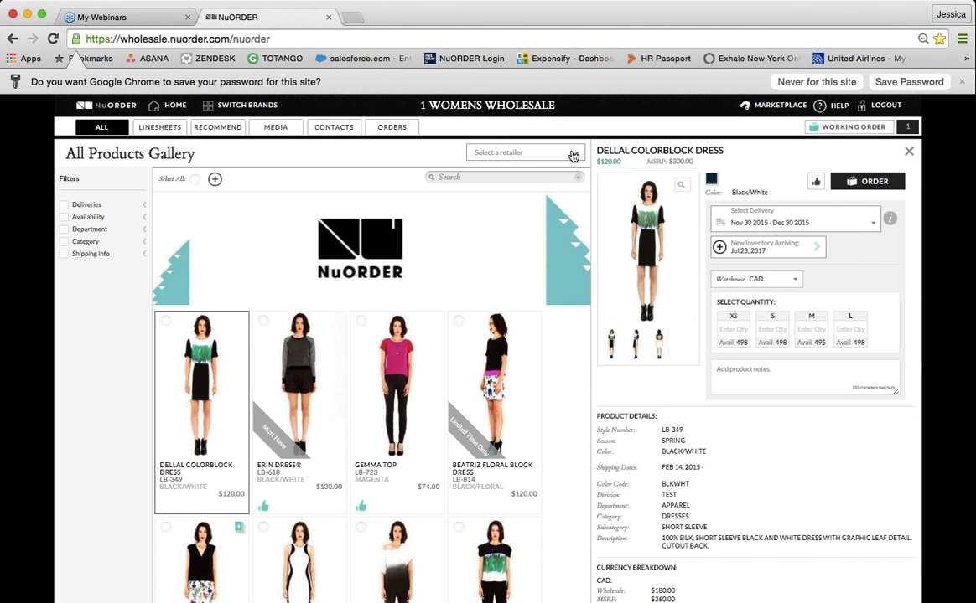
{"action": "left_click", "coordinate": [516, 153]}
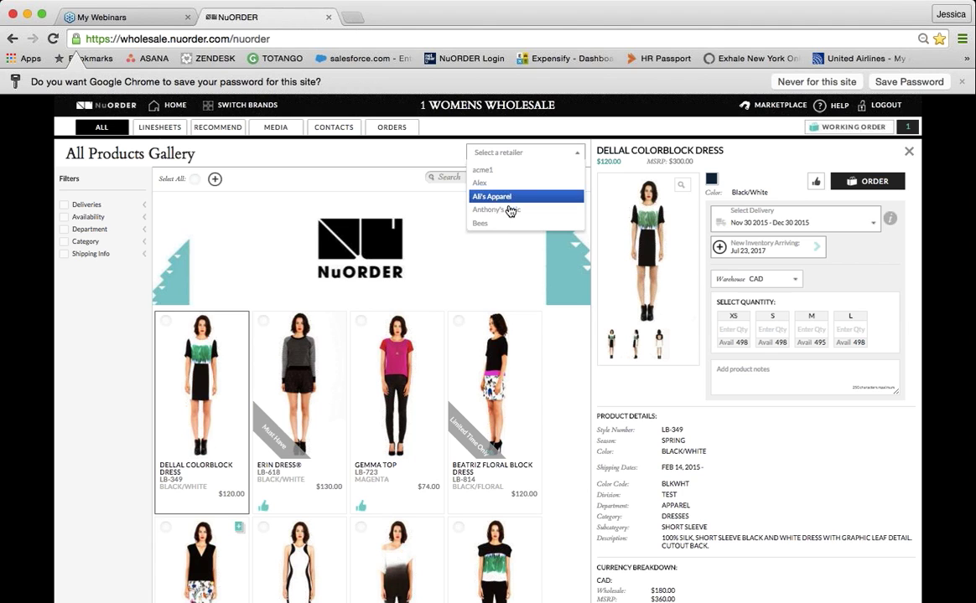
{"action": "left_click", "coordinate": [491, 223]}
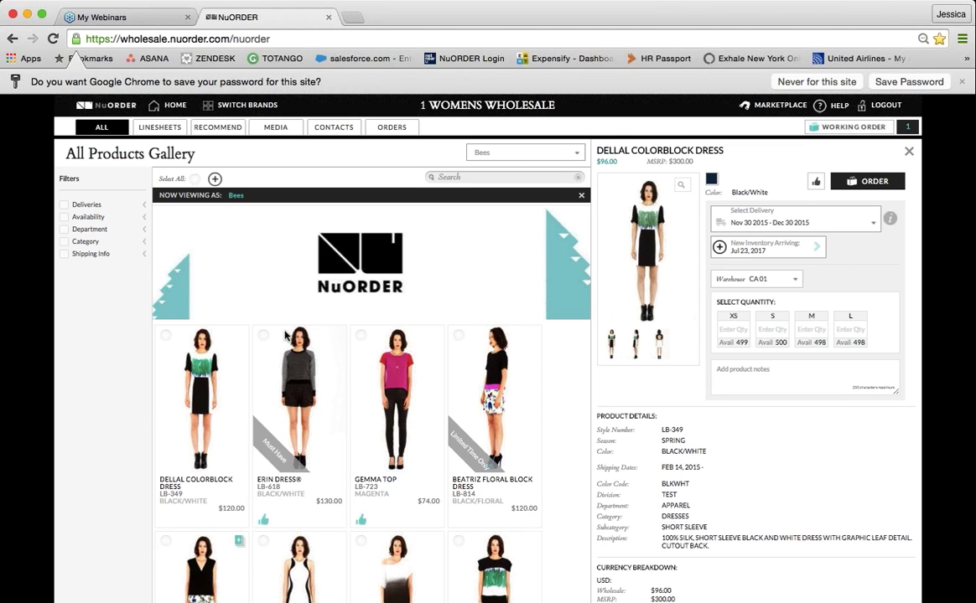
Step: Check the list of retailers again without changing the choice, and stop viewing the gallery as Bees
{"action": "left_click", "coordinate": [503, 156]}
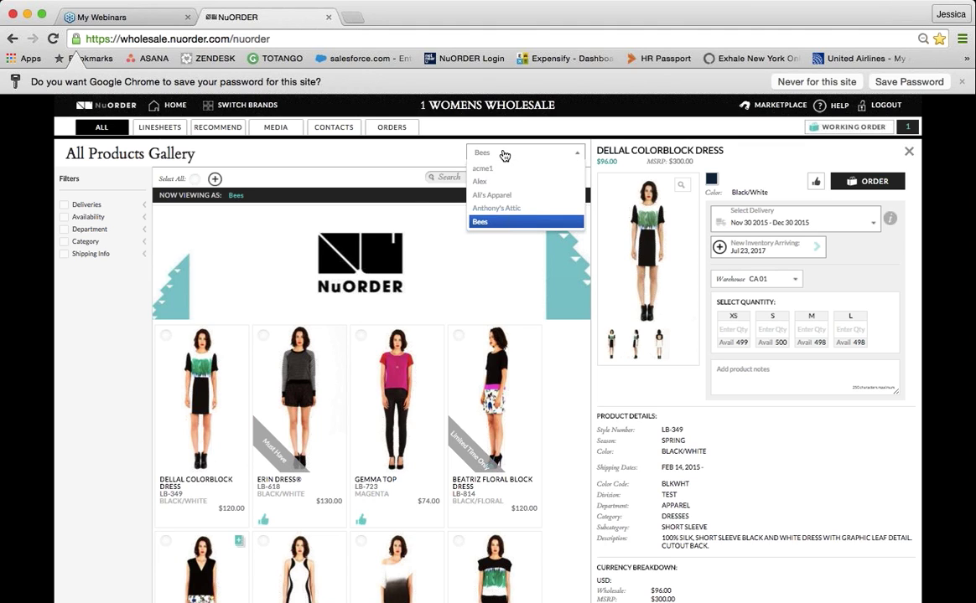
{"action": "left_click", "coordinate": [511, 156]}
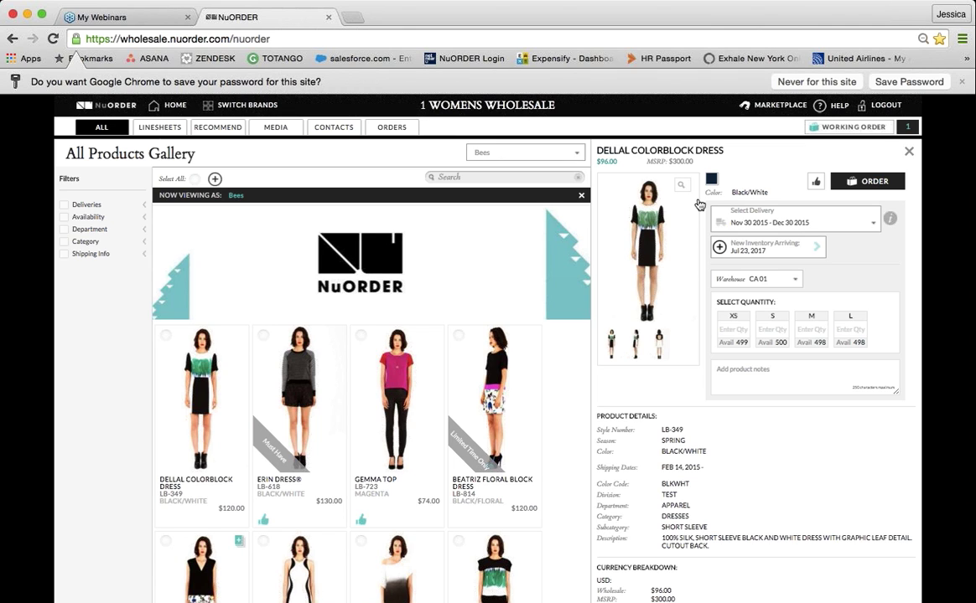
{"action": "left_click", "coordinate": [580, 196]}
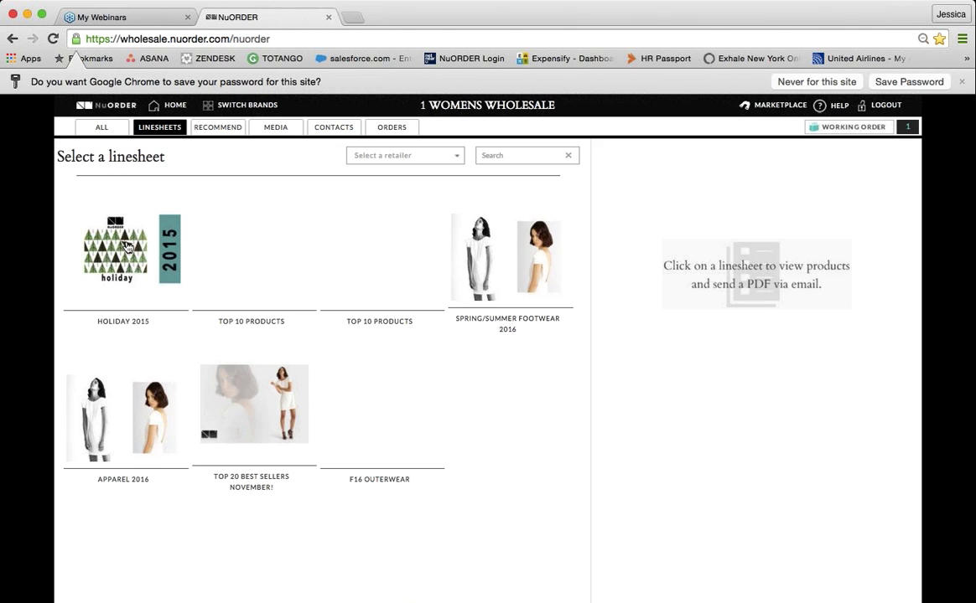
Step: Select all products in the Holiday 2015 linesheet and add them to the working order
{"action": "left_click", "coordinate": [146, 185]}
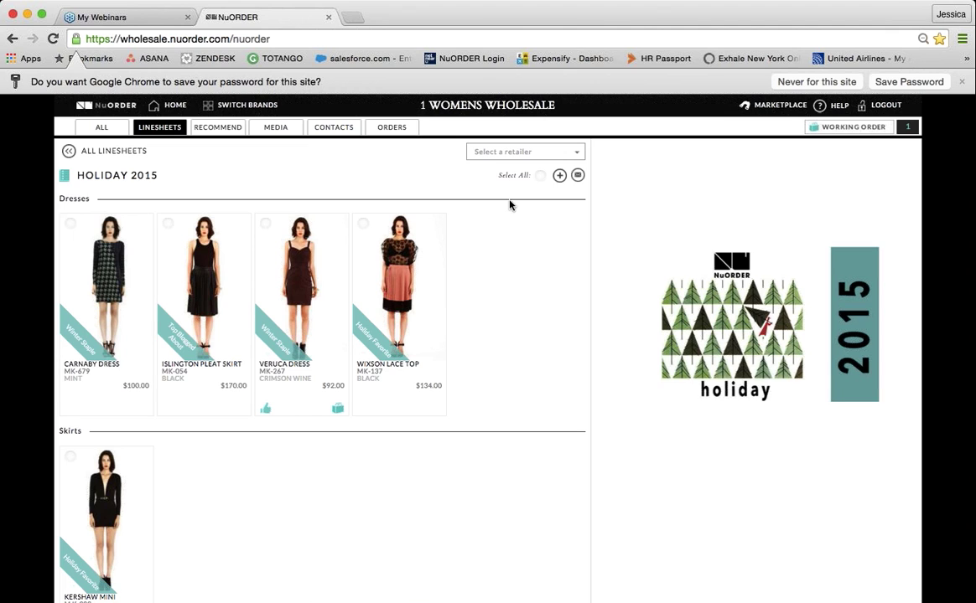
{"action": "left_click", "coordinate": [539, 176]}
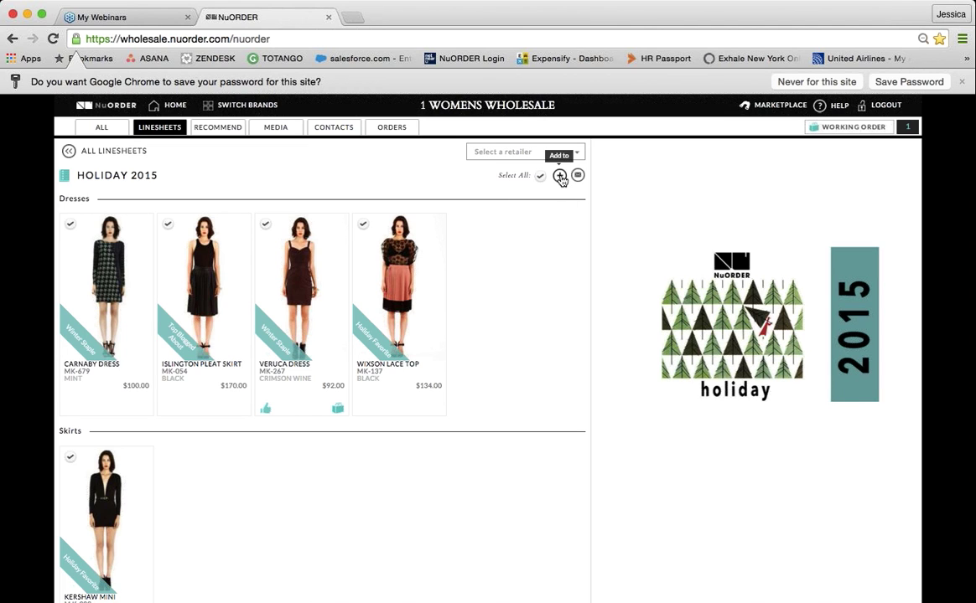
{"action": "left_click", "coordinate": [560, 177]}
{"action": "left_click", "coordinate": [519, 199]}
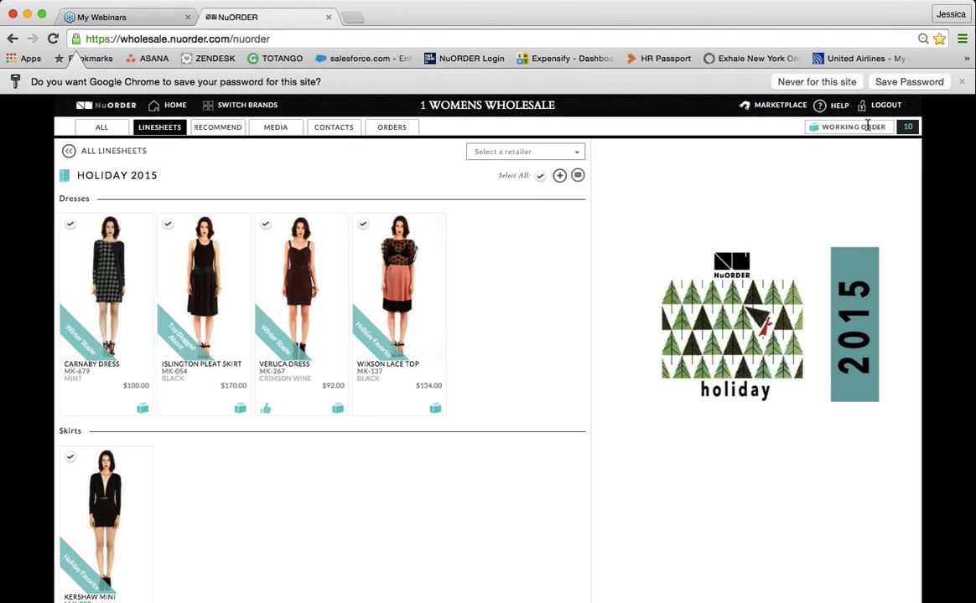
Step: Export the working order as a horizontal XLS with size and quantity headers and images, and download the file
{"action": "left_click", "coordinate": [867, 126]}
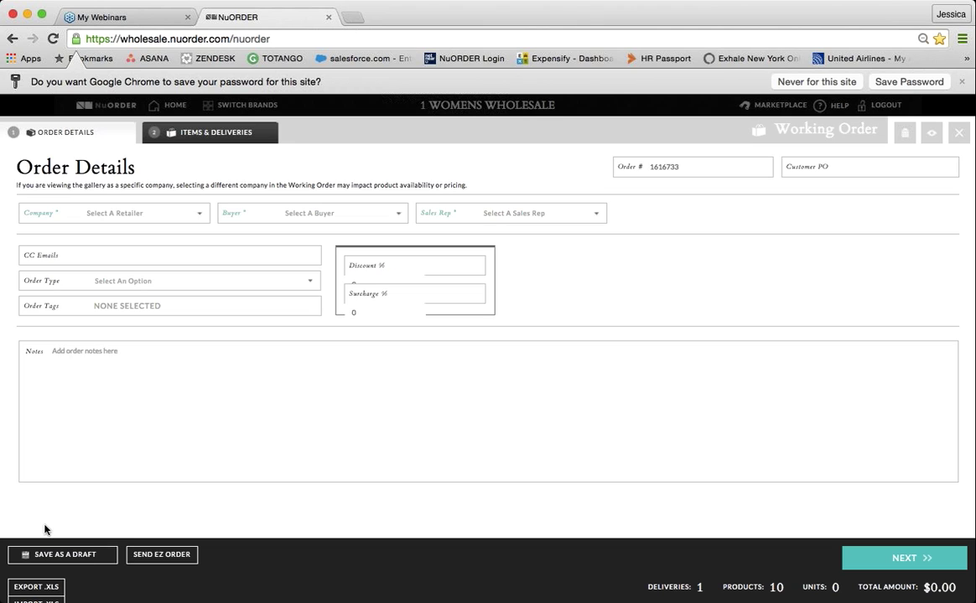
{"action": "left_click", "coordinate": [36, 587]}
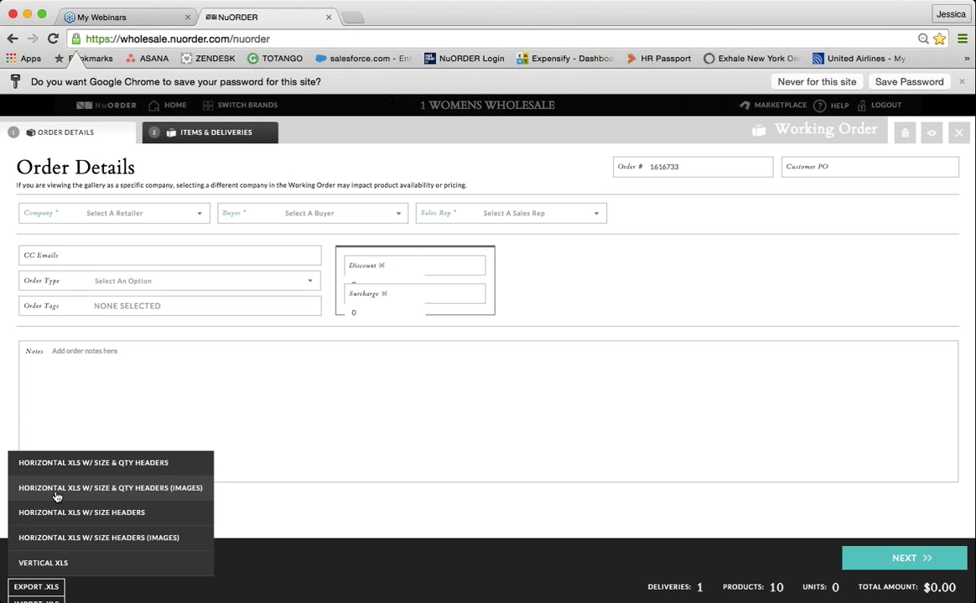
{"action": "left_click", "coordinate": [145, 488]}
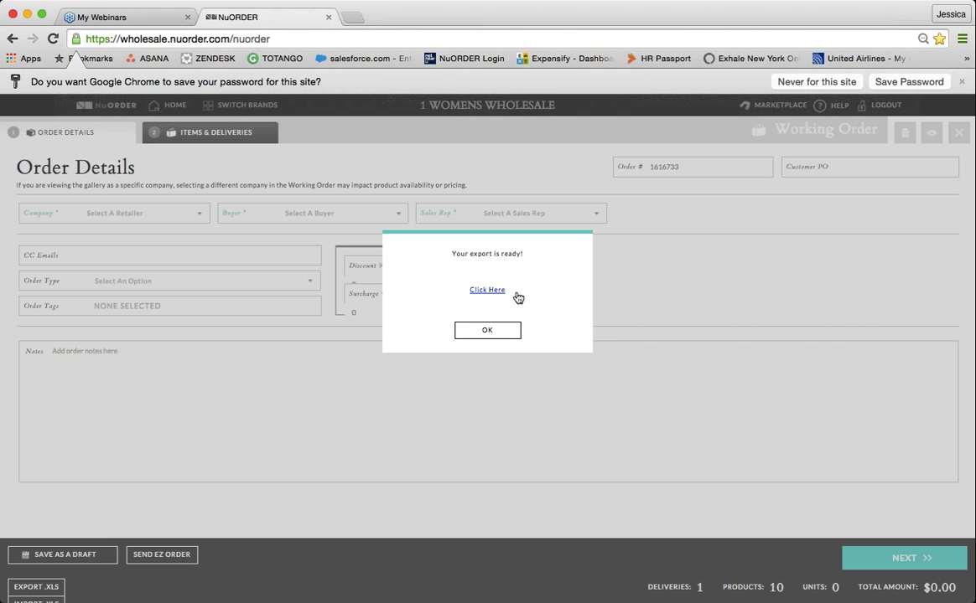
{"action": "left_click", "coordinate": [486, 290]}
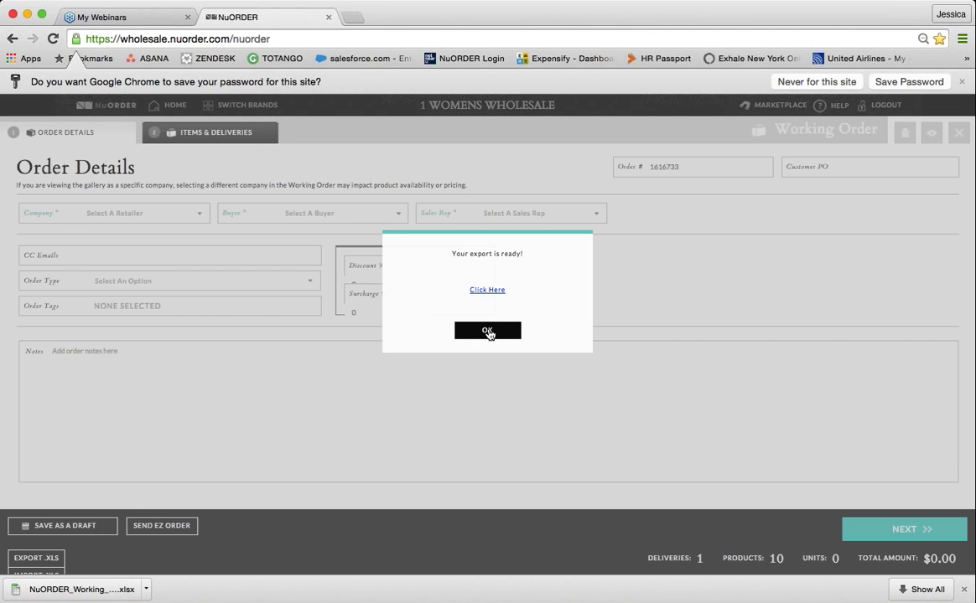
{"action": "left_click", "coordinate": [489, 332]}
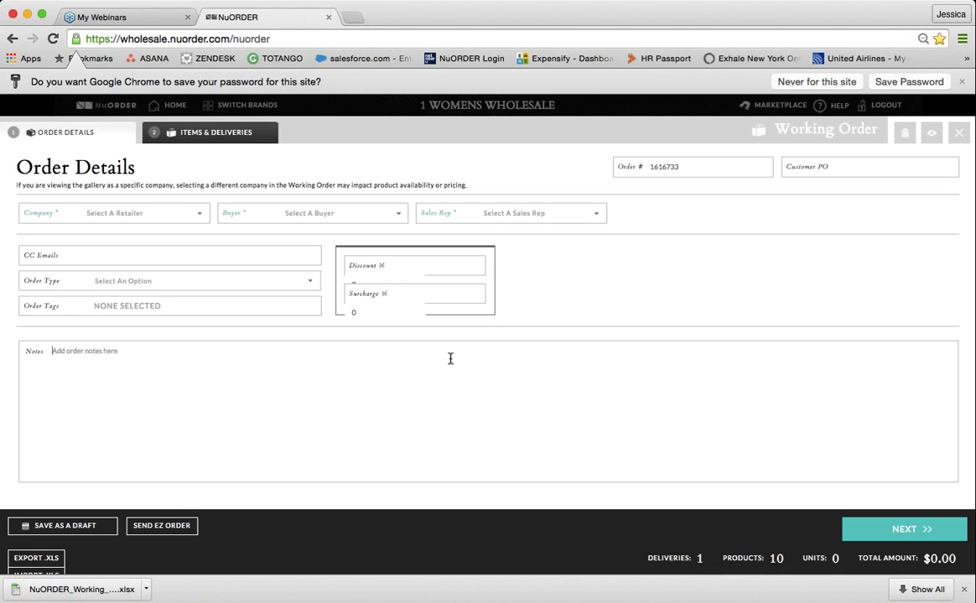
Step: View the working order's spreadsheet import page with its upload requirements, cancel the import and close the working order
{"action": "left_click", "coordinate": [26, 576]}
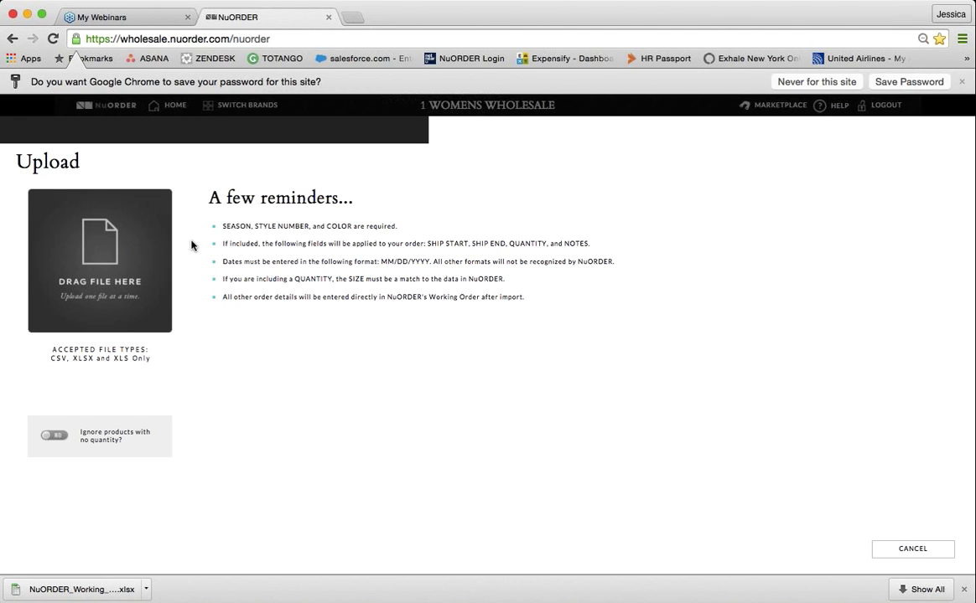
{"action": "left_click", "coordinate": [910, 555]}
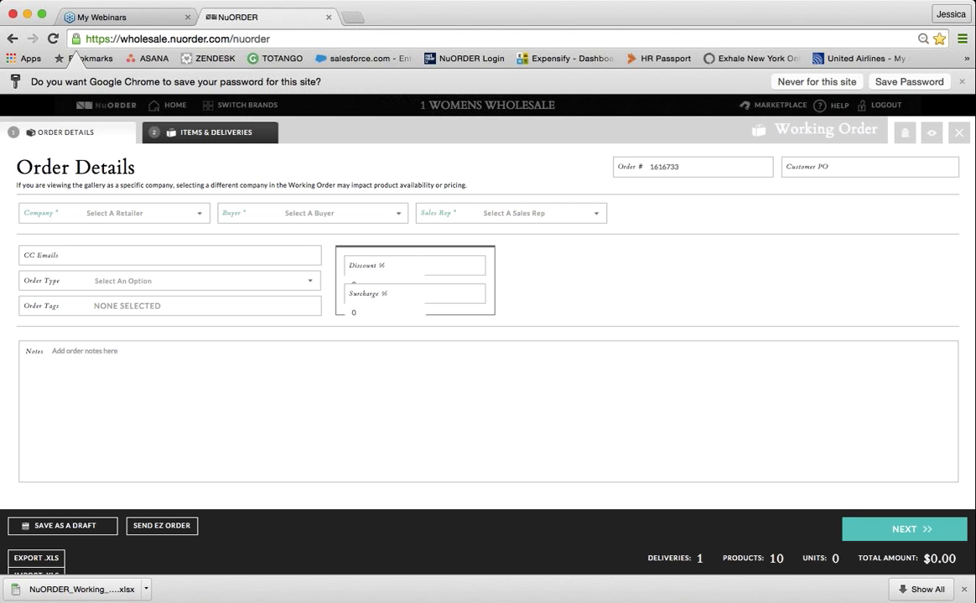
{"action": "left_click", "coordinate": [957, 134]}
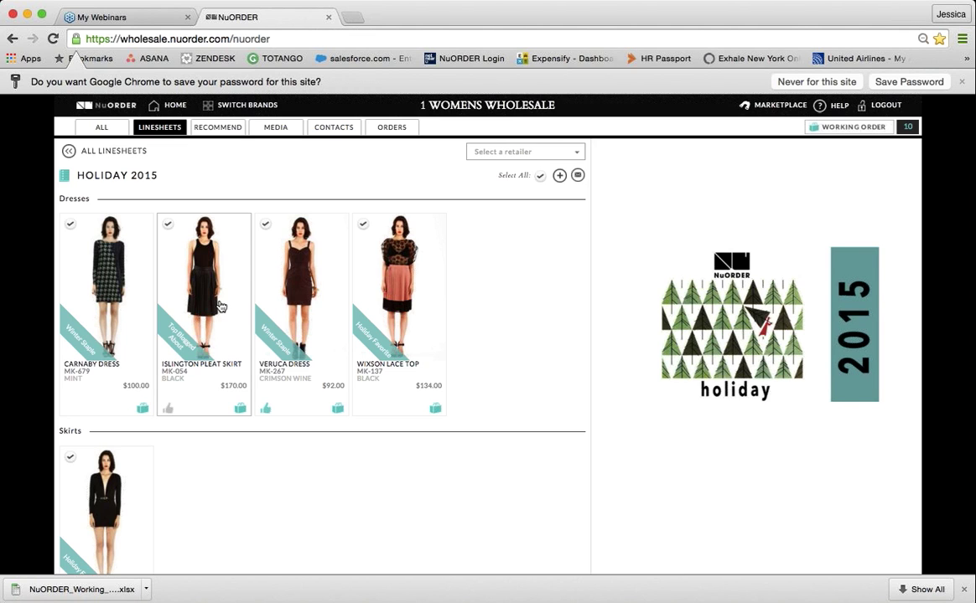